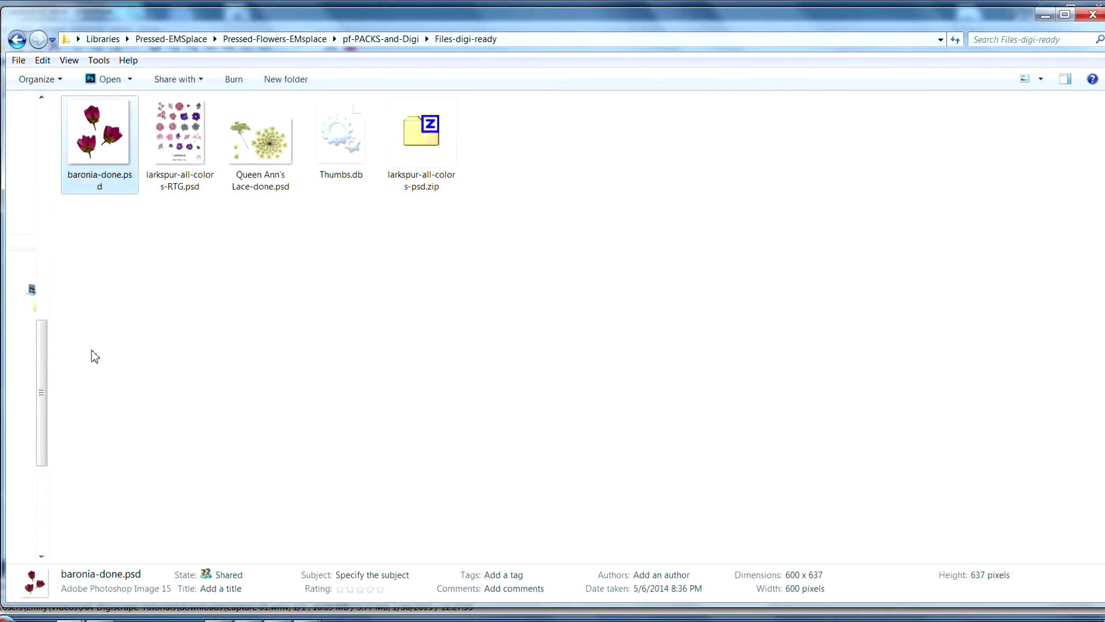
- Open baronia-done.psd from the Files-digi-ready folder in Photoshop
double_click(76, 141)
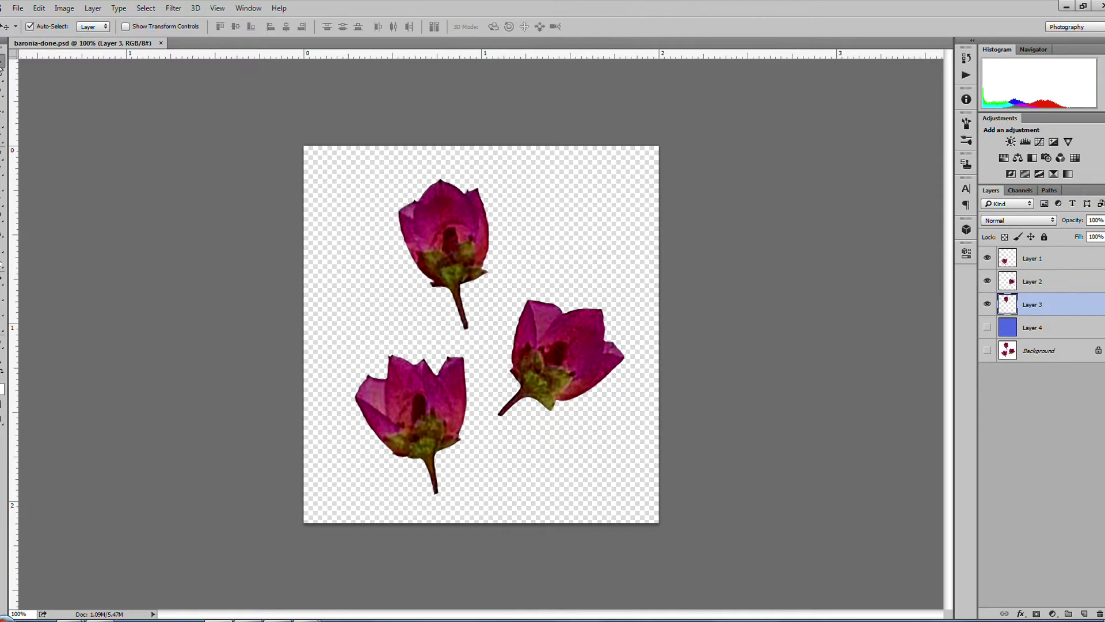
- With Auto-Select on, leave the top flower in place and drag the bottom-left flower up and left
left_click(439, 238)
mouse_move(439, 239)
left_mouse_down()
mouse_move(404, 239)
mouse_move(445, 232)
mouse_move(439, 240)
left_mouse_up()
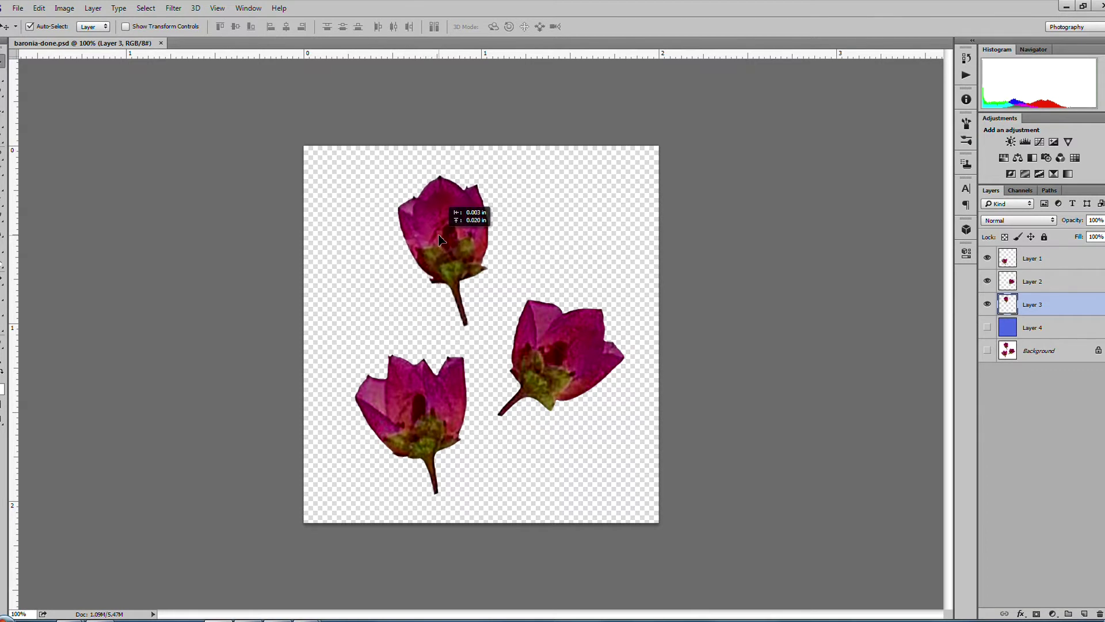
mouse_move(408, 410)
left_mouse_down()
mouse_move(387, 380)
mouse_move(390, 397)
left_mouse_up()
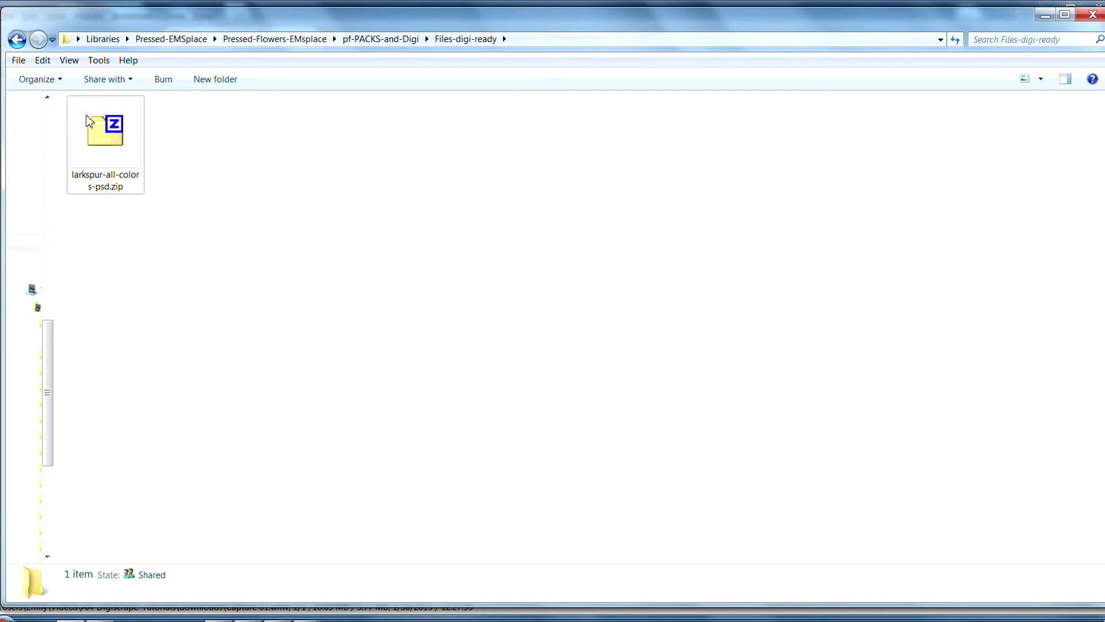
- Extract larkspur-all-colors-psd.zip here with 7-Zip to get larkspur-all-colors-RTG.psd
right_click(104, 142)
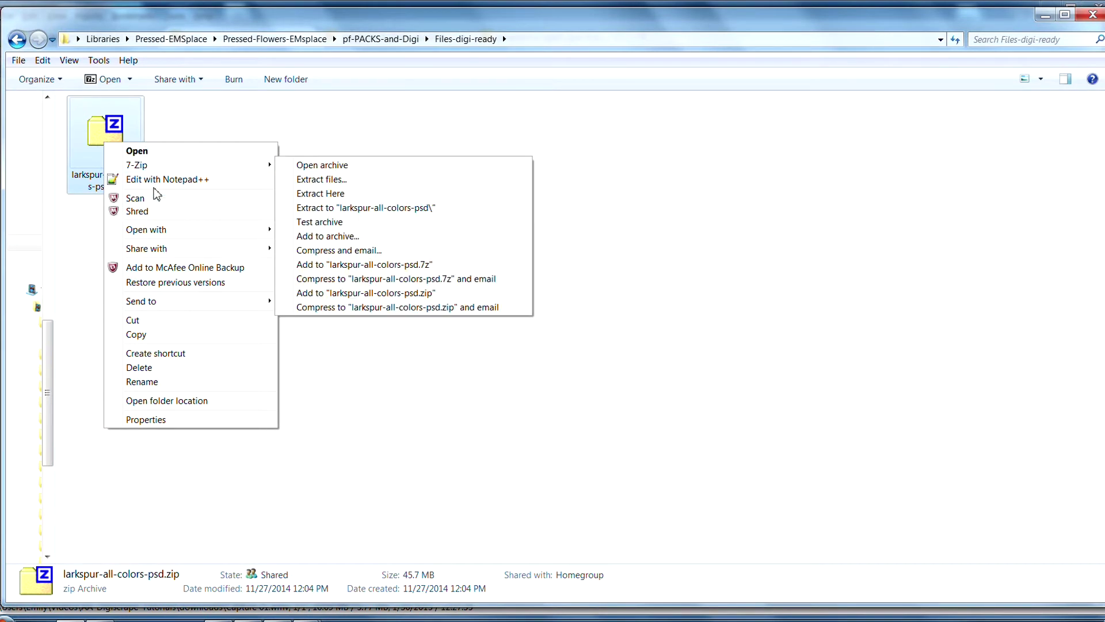
mouse_move(157, 168)
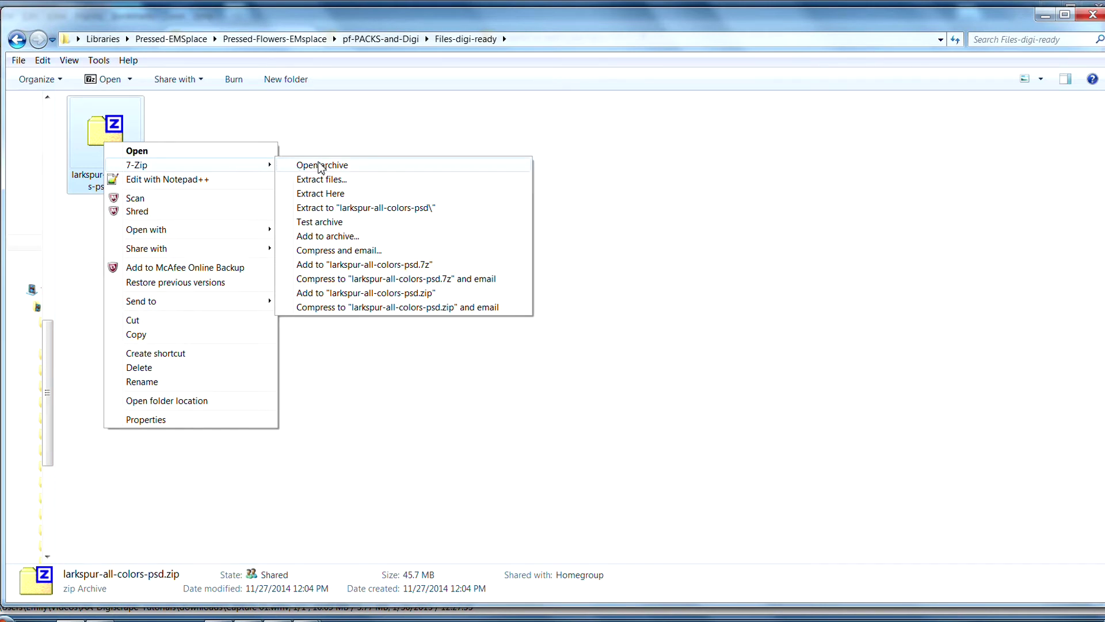
left_click(332, 199)
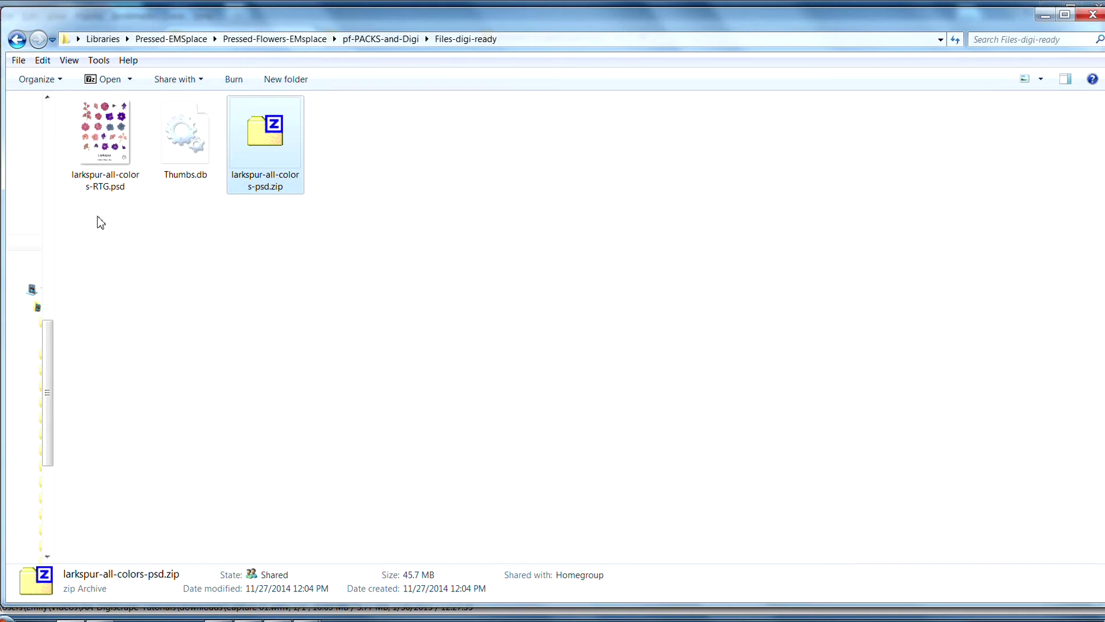
mouse_move(85, 139)
- Review the Bing results for opening zip files on Windows and on Mac
left_click(86, 558)
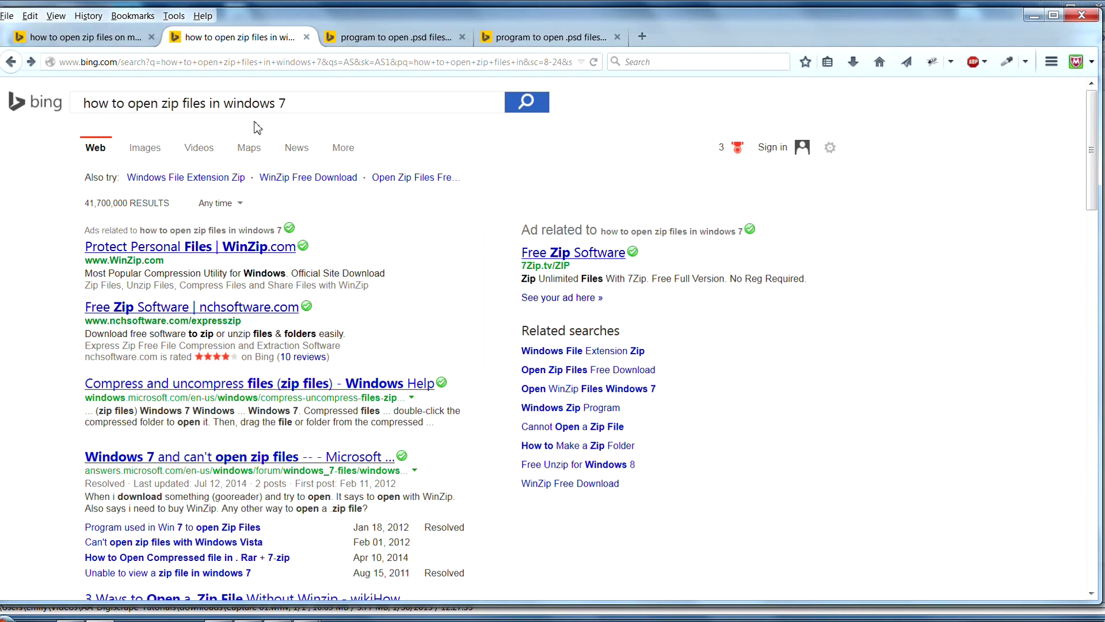
scroll(282, 334, "down", 15)
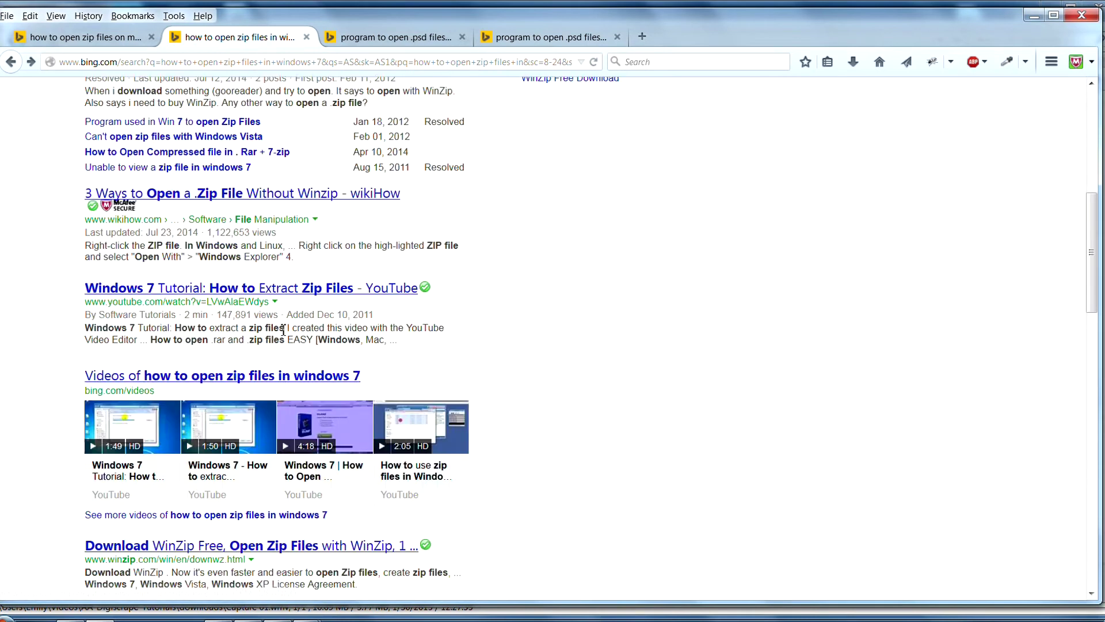
scroll(282, 334, "down", 3)
scroll(282, 334, "up", 10)
scroll(282, 331, "down", 9)
scroll(282, 328, "up", 2)
scroll(282, 327, "up", 10)
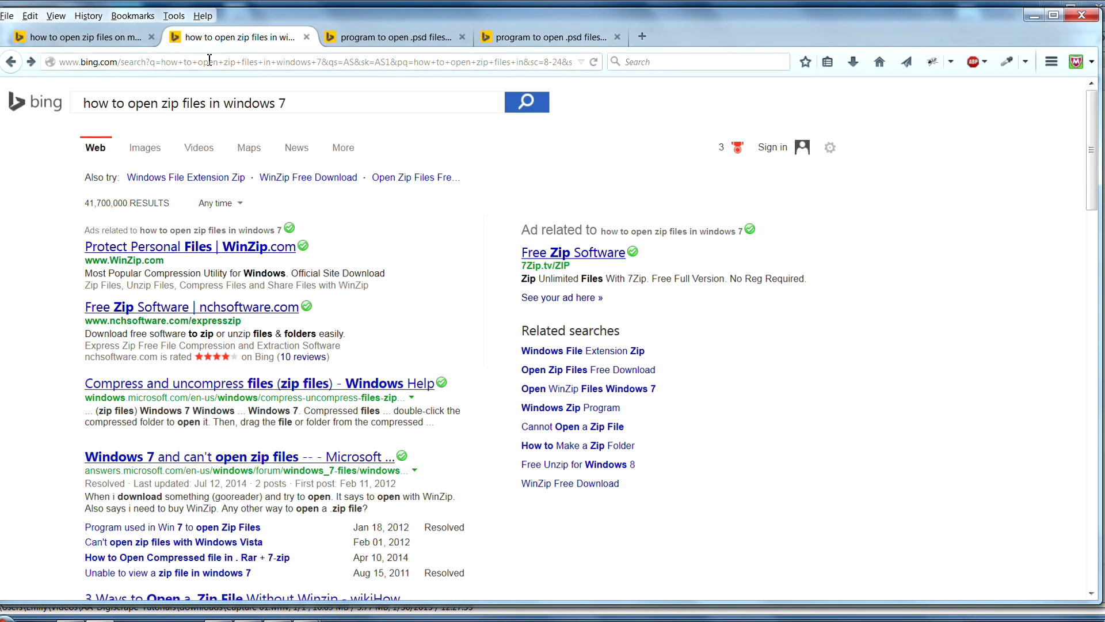
left_click(101, 37)
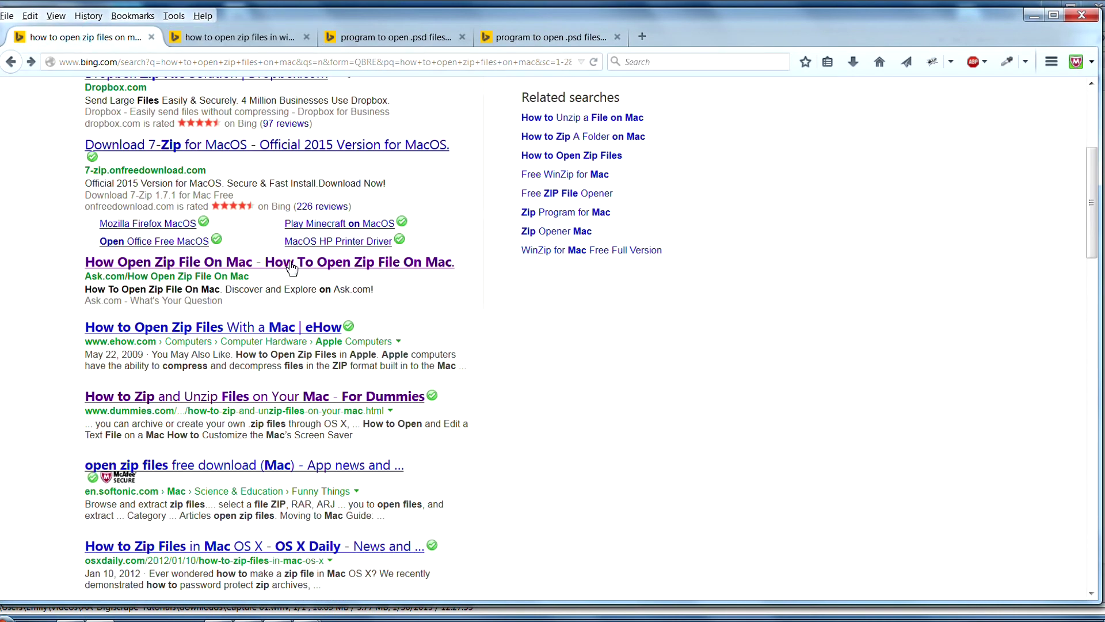
scroll(293, 246, "up", 5)
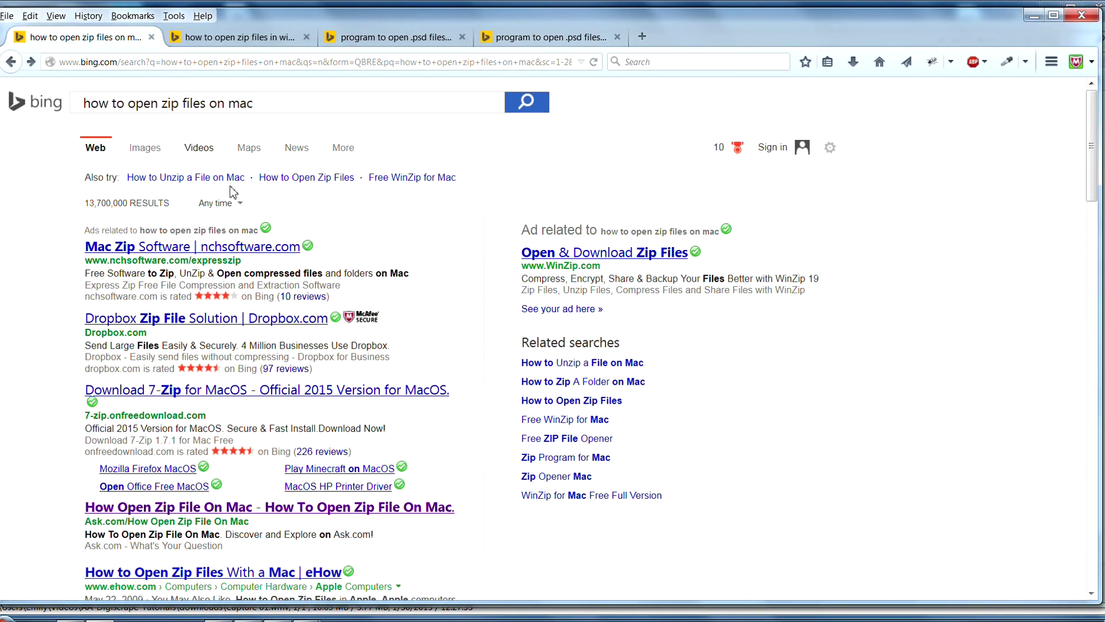
scroll(233, 336, "down", 3)
scroll(233, 335, "down", 10)
scroll(233, 335, "up", 15)
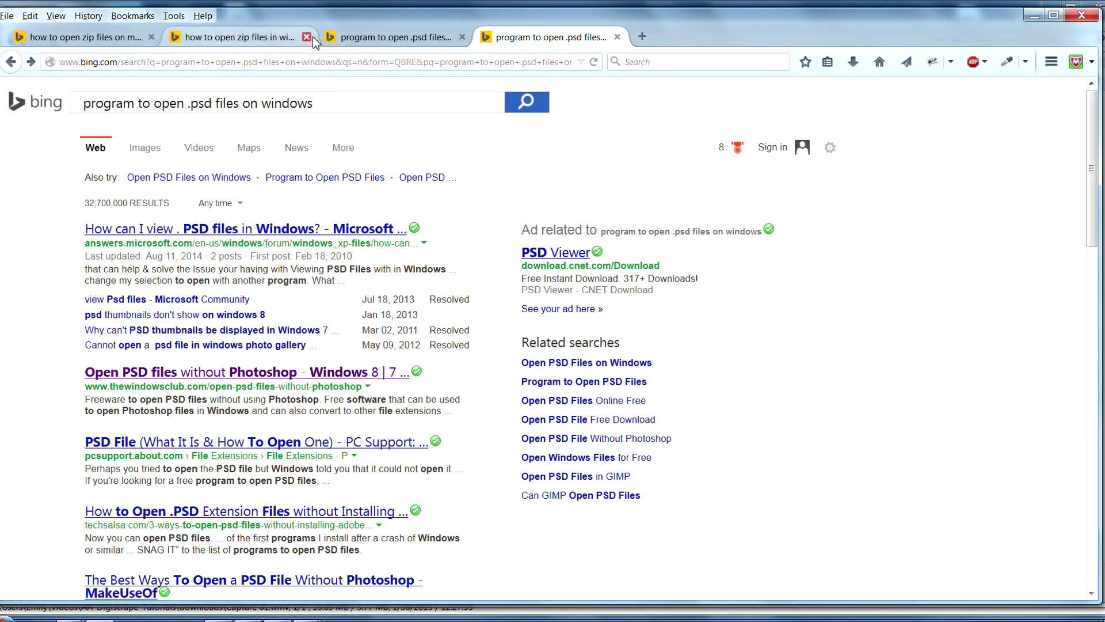
- Check the PSD-on-Mac and PSD-on-Windows results, then return to FileInfo.com's .PSD page
left_click(358, 38)
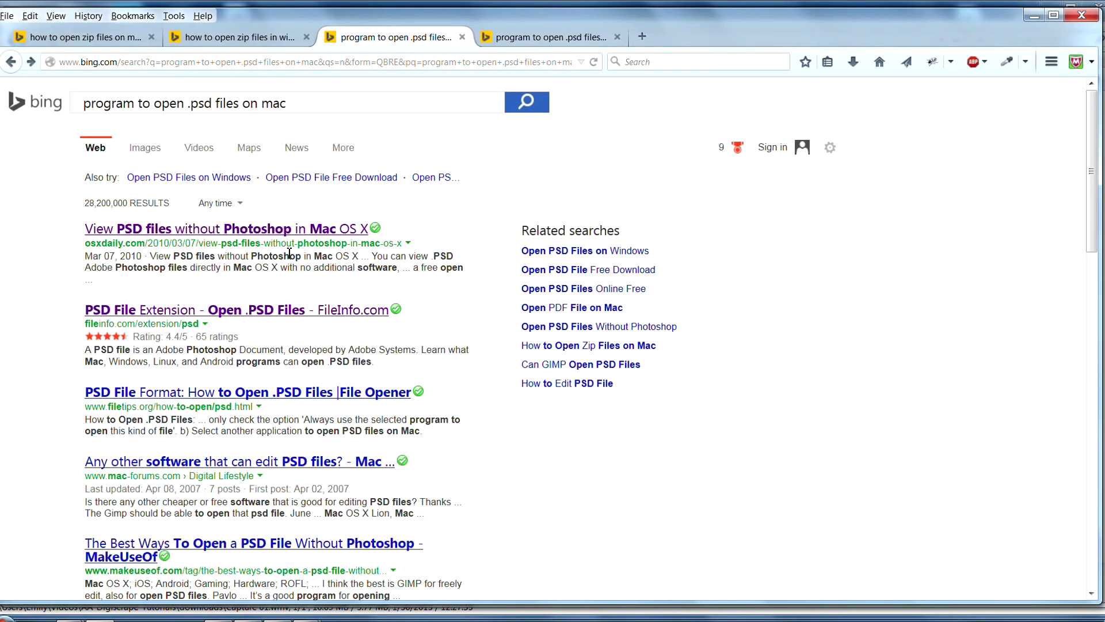
scroll(290, 253, "down", 10)
scroll(290, 254, "down", 3)
scroll(292, 256, "up", 15)
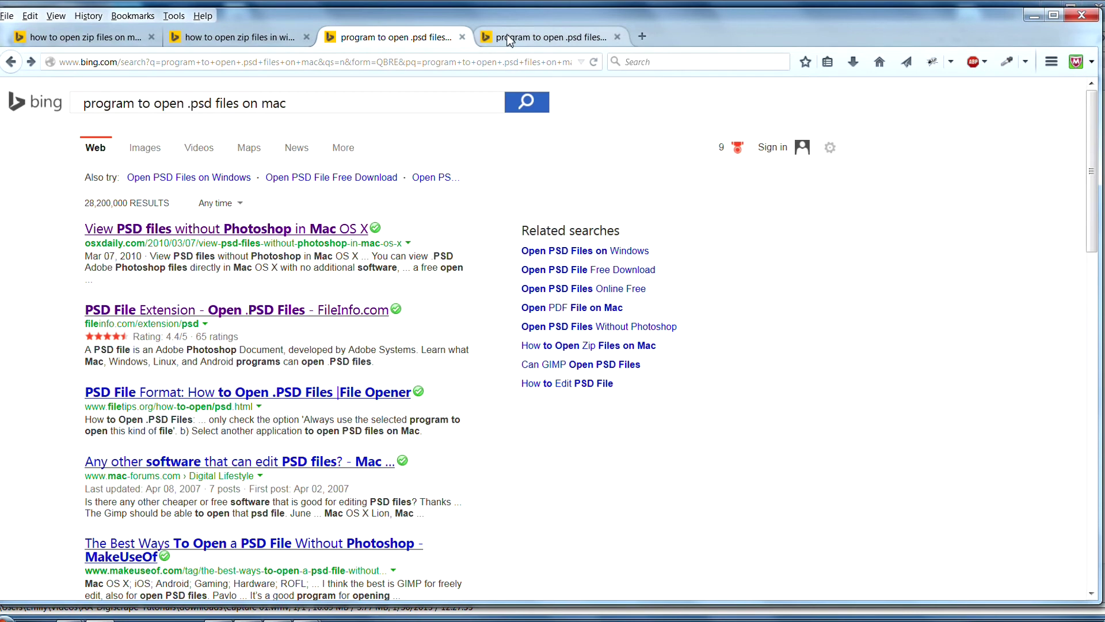
left_click(528, 39)
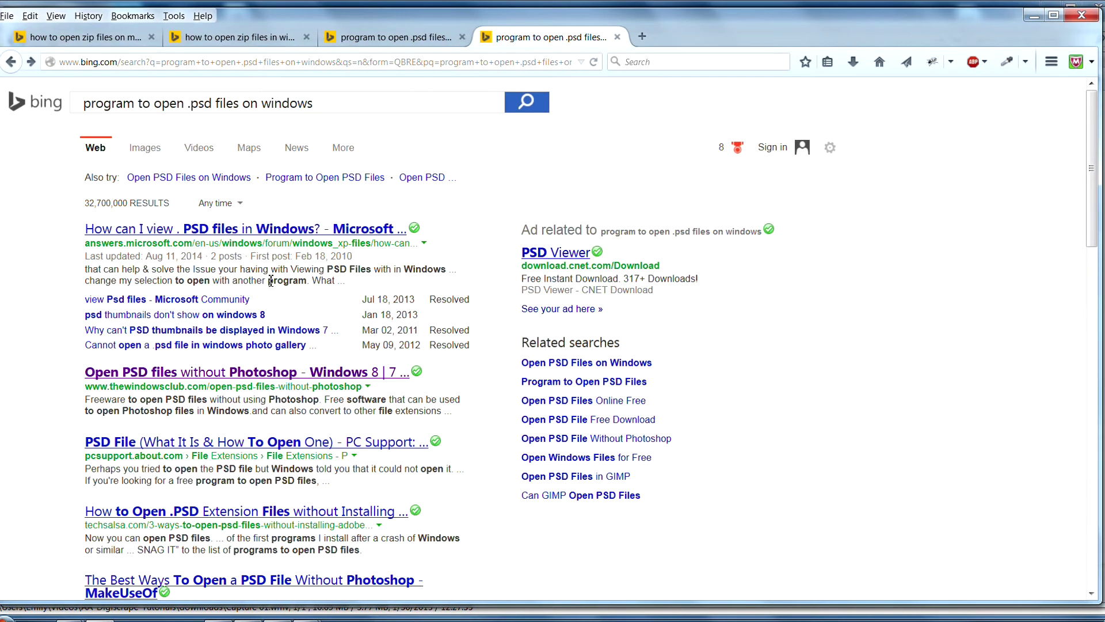
key("alt+Right")
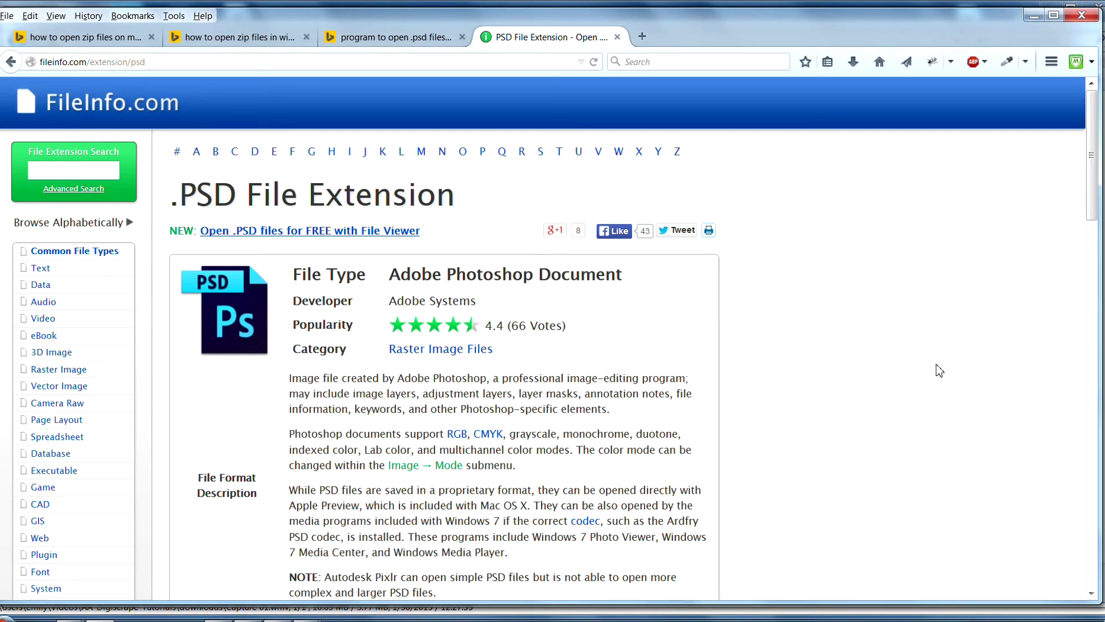
- Scroll through the programs that open .PSD files and open the Windows GIMP entry
scroll(936, 361, "down", 5)
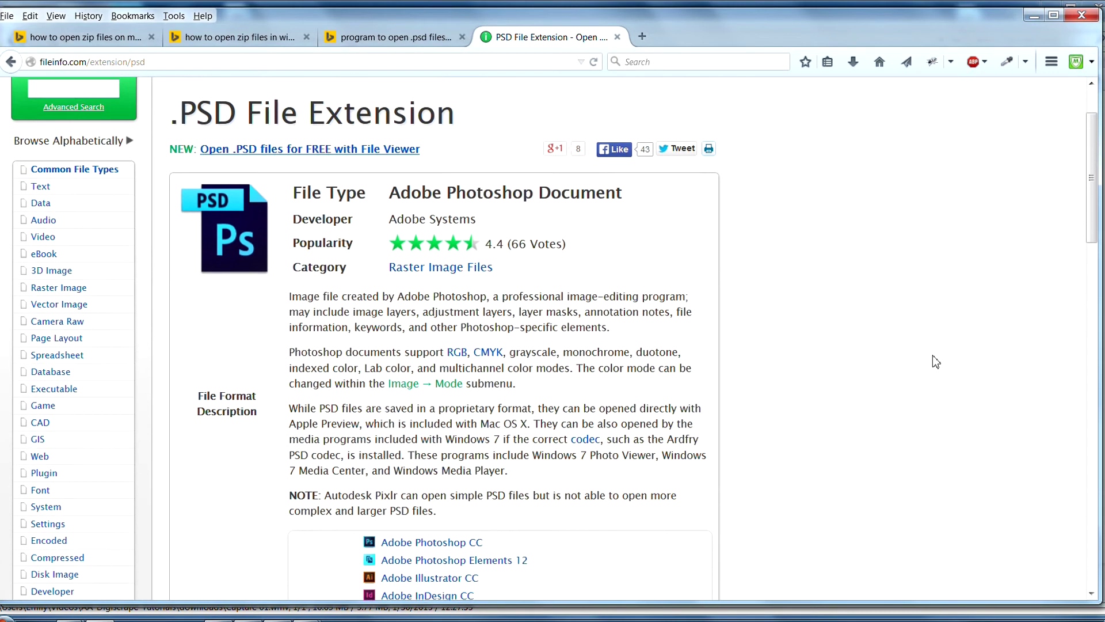
scroll(935, 362, "down", 7)
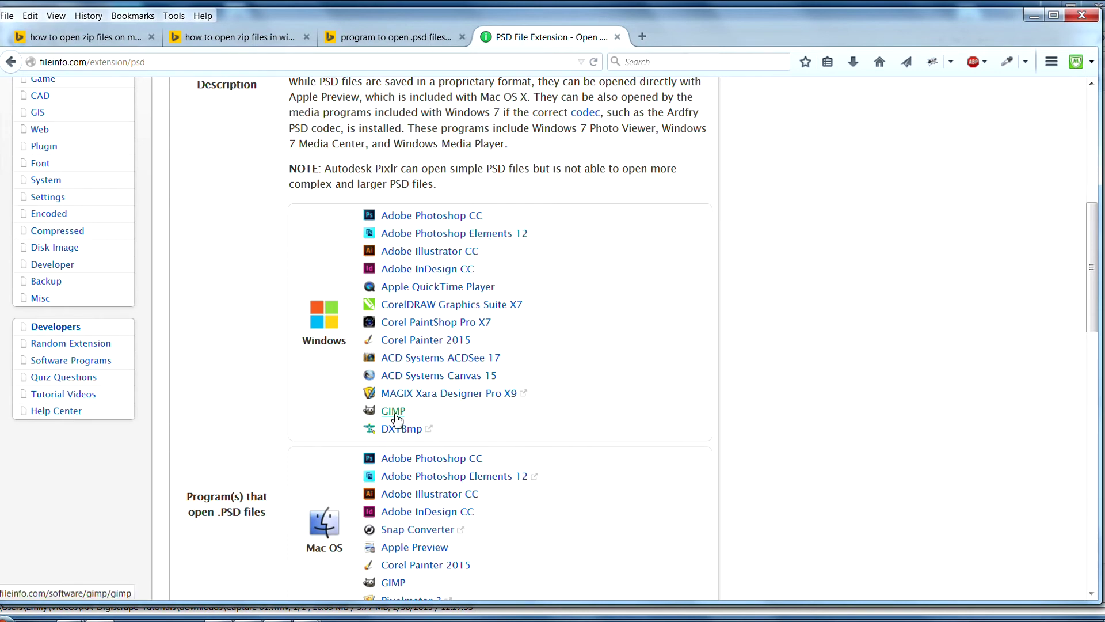
scroll(862, 406, "down", 4)
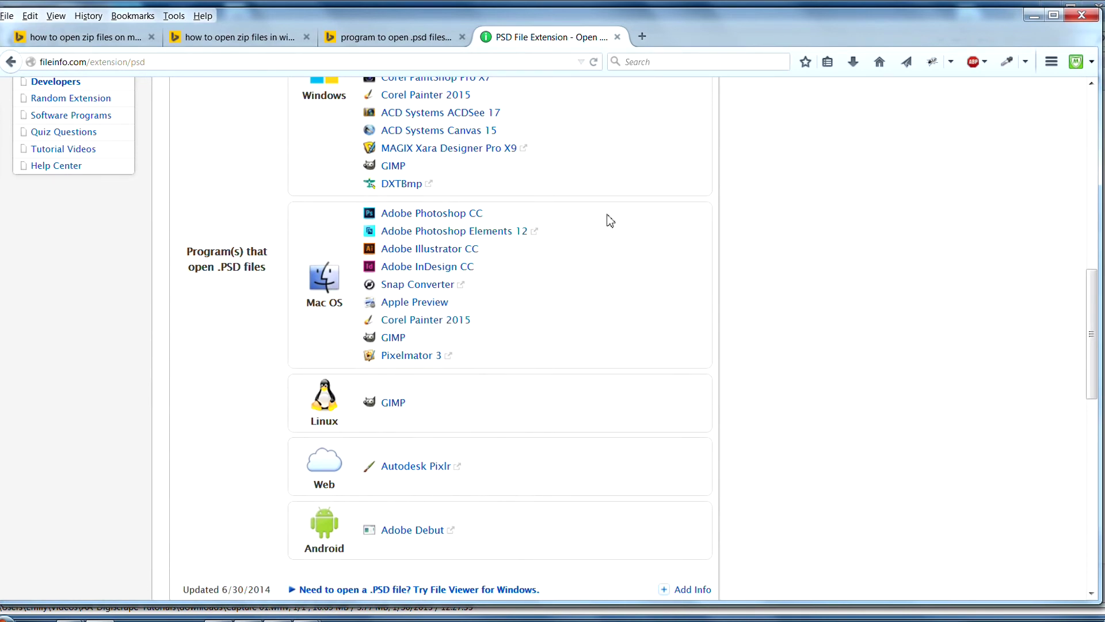
scroll(610, 236, "down", 3)
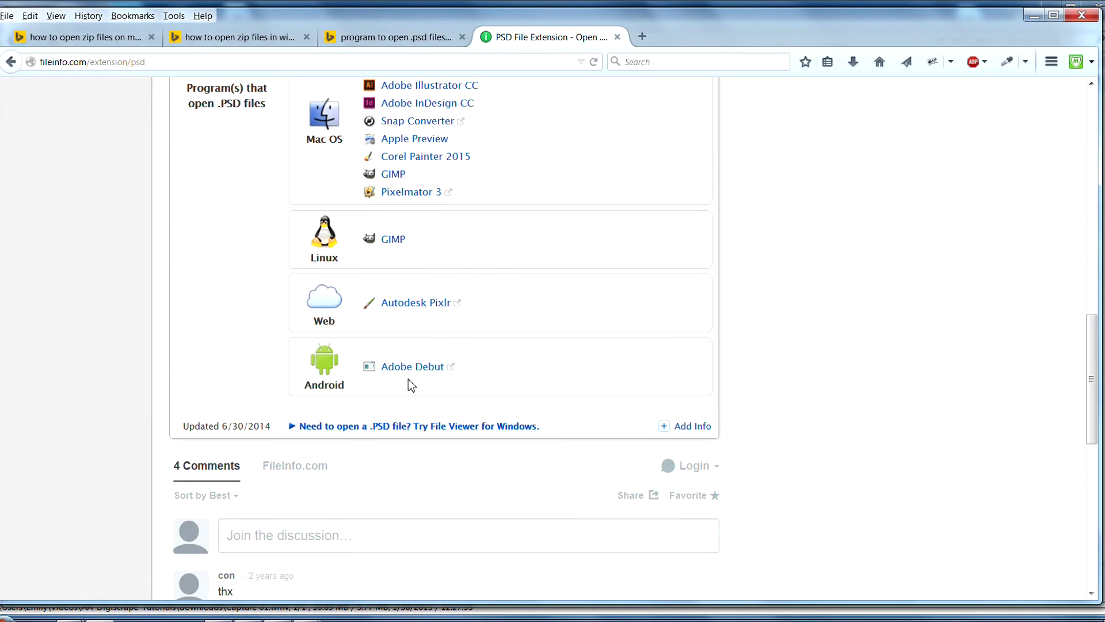
scroll(868, 323, "up", 5)
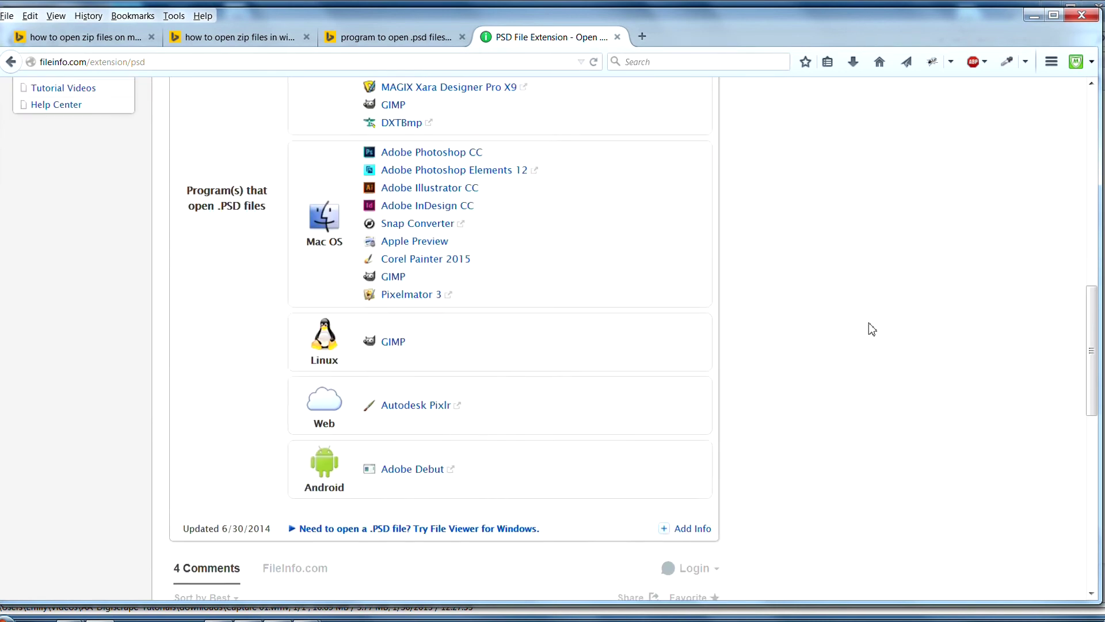
scroll(872, 329, "up", 12)
scroll(873, 326, "down", 8)
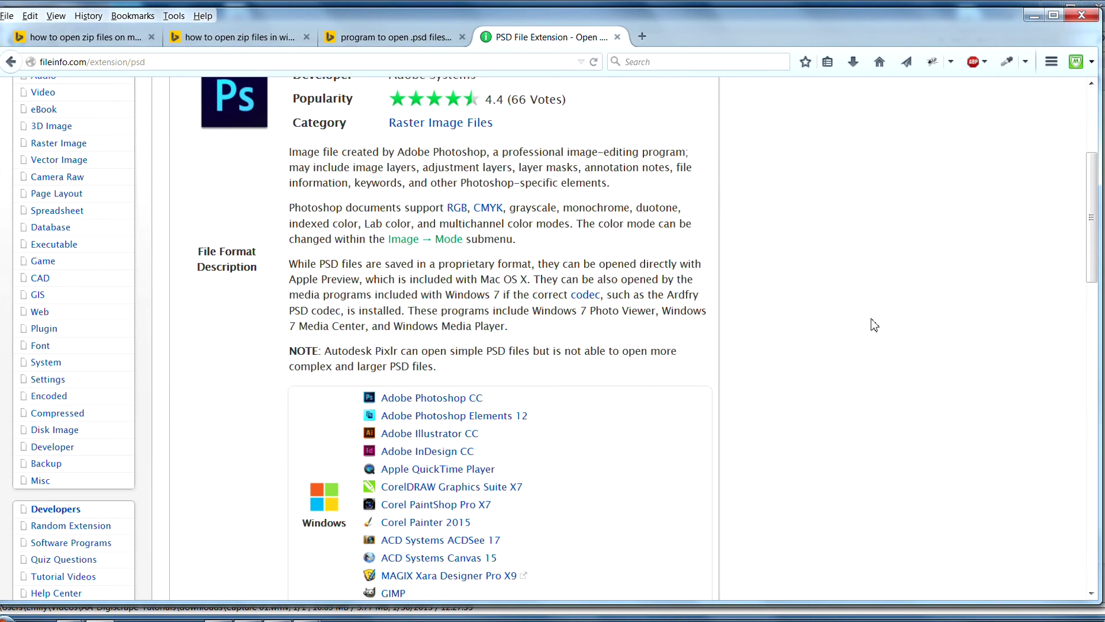
scroll(873, 323, "down", 2)
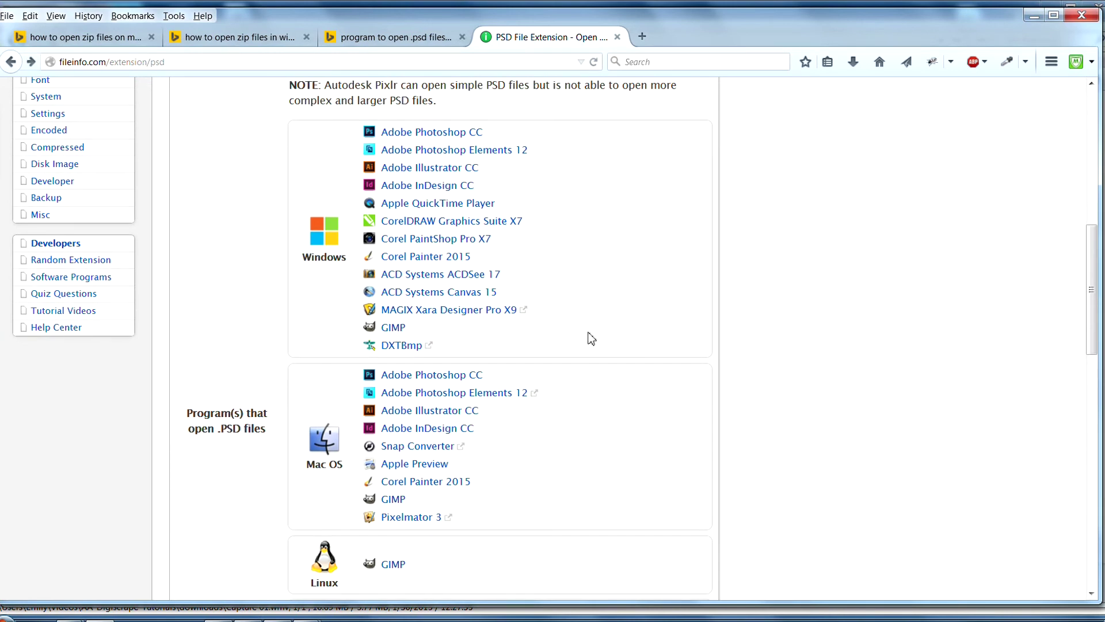
left_click(394, 328)
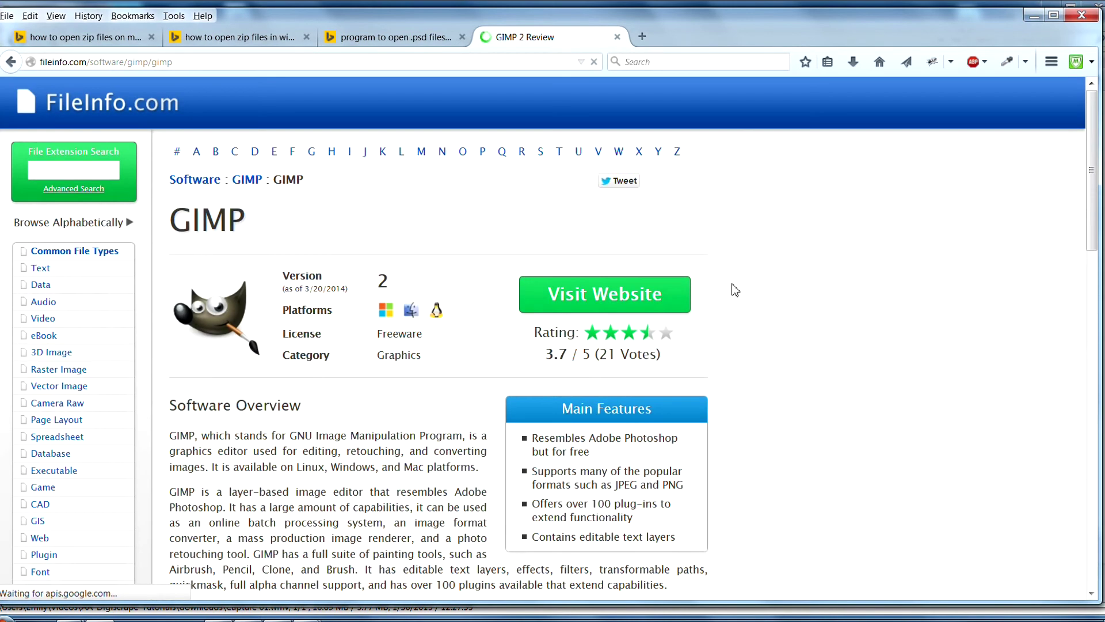
- Go to the official gimp.org site from the GIMP review page's Visit Website button
left_click(581, 294)
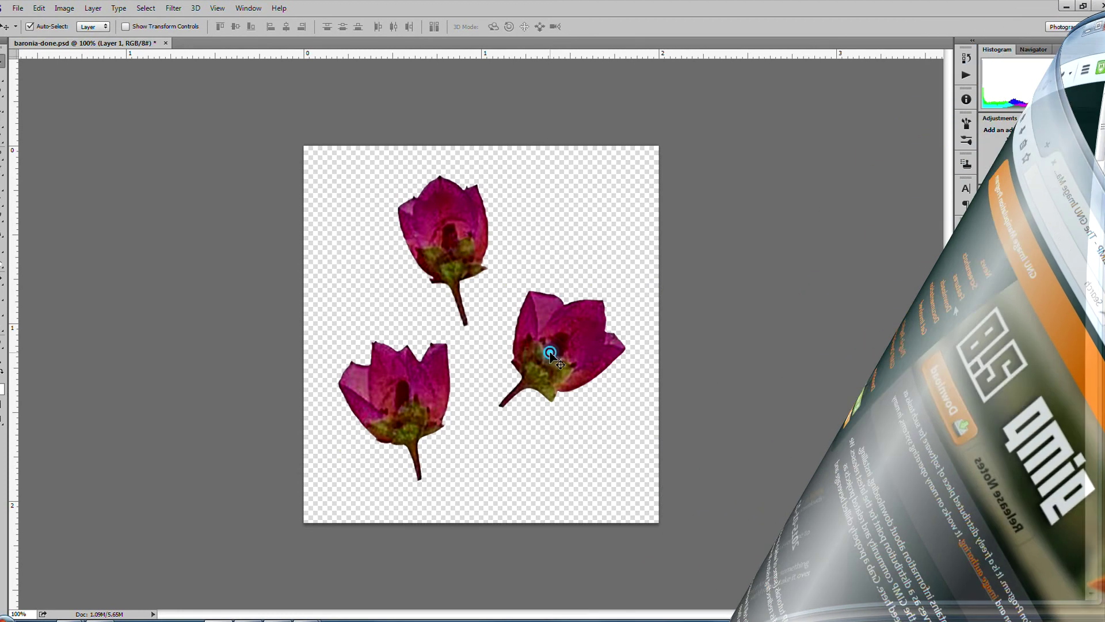
- Reposition the right, bottom-left and top flower layers, settling the top flower slightly left
left_click_drag(551, 357, 558, 310)
left_click_drag(558, 311, 539, 370)
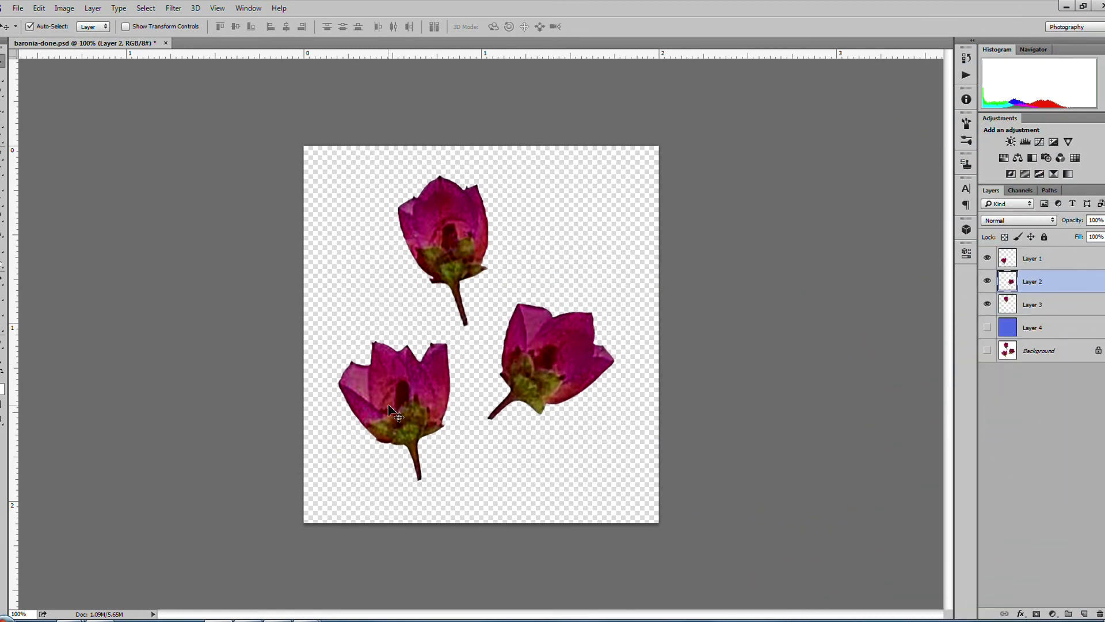
mouse_move(410, 406)
left_mouse_down()
mouse_move(386, 380)
mouse_move(410, 394)
left_mouse_up()
left_click_drag(440, 246, 453, 239)
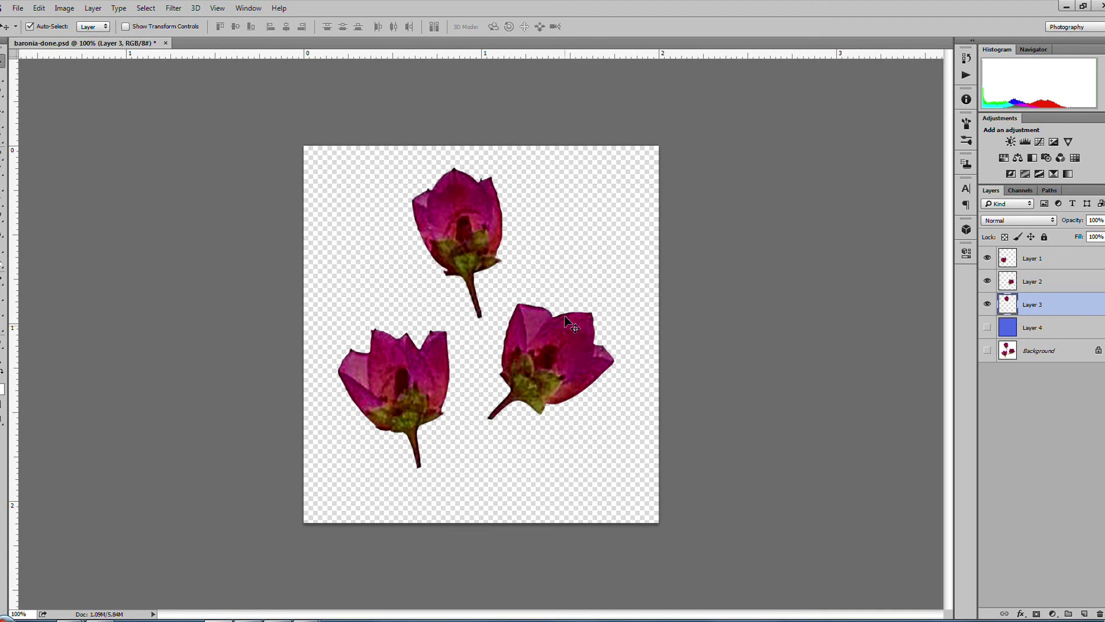
mouse_move(455, 235)
left_mouse_down()
mouse_move(419, 237)
mouse_move(459, 237)
left_mouse_up()
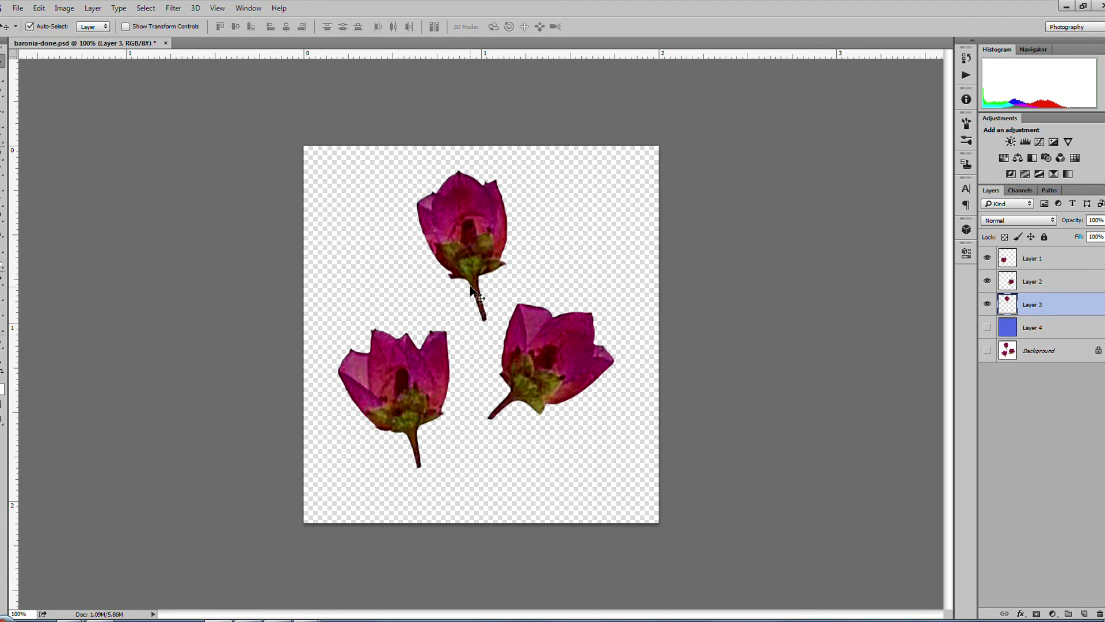
mouse_move(461, 240)
left_mouse_down()
mouse_move(437, 236)
mouse_move(456, 236)
left_mouse_up()
left_click_drag(547, 365, 562, 383)
left_click_drag(365, 377, 373, 395)
left_click_drag(562, 390, 559, 370)
left_click_drag(469, 227, 458, 233)
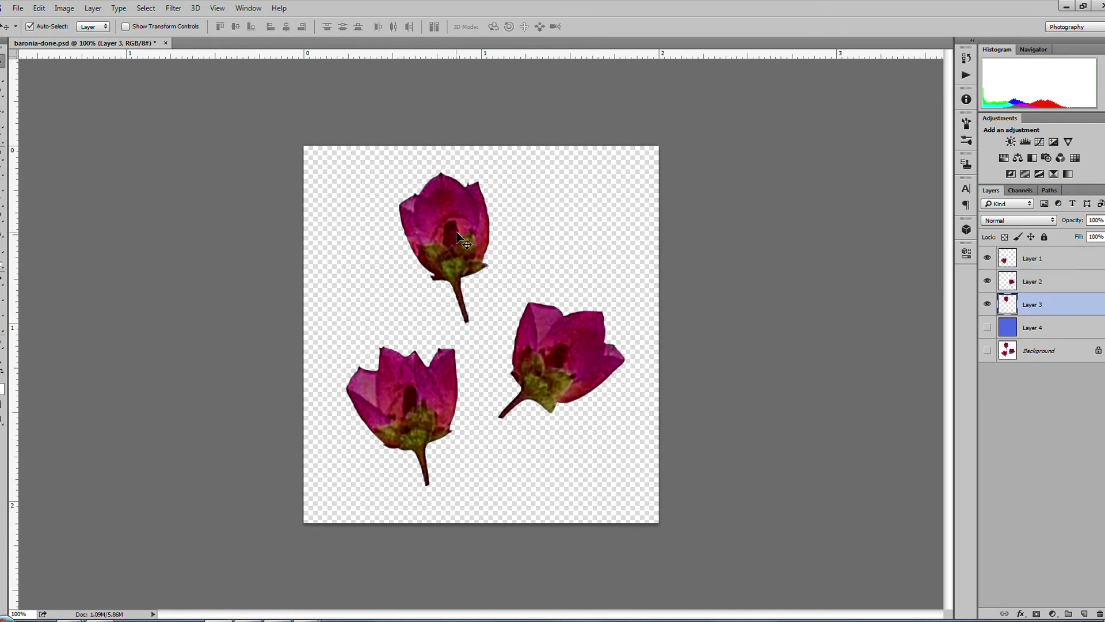